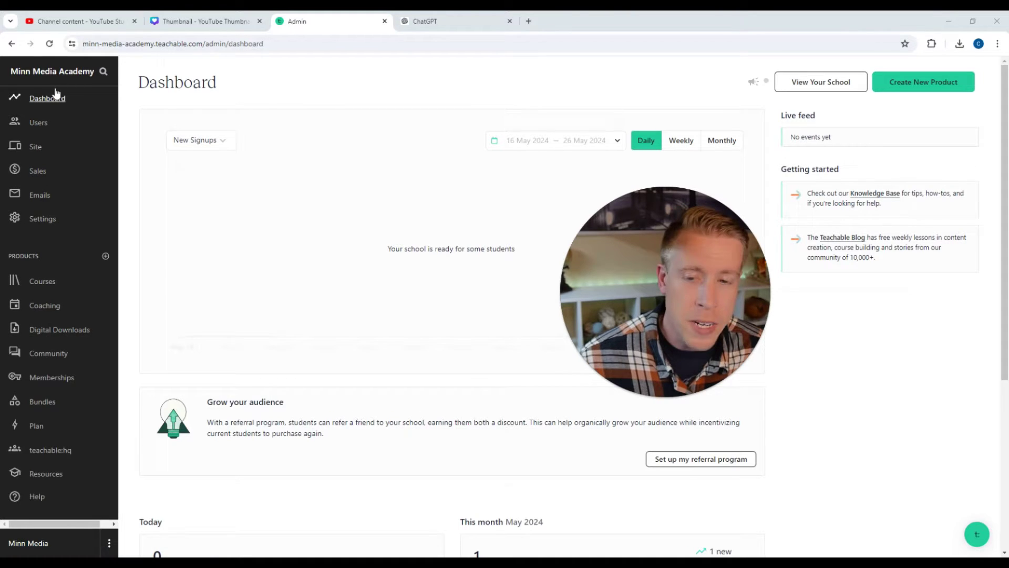
Step: Create a new digital download named 'How to YouTube' with the pasted beginner's-guide description
click(56, 334)
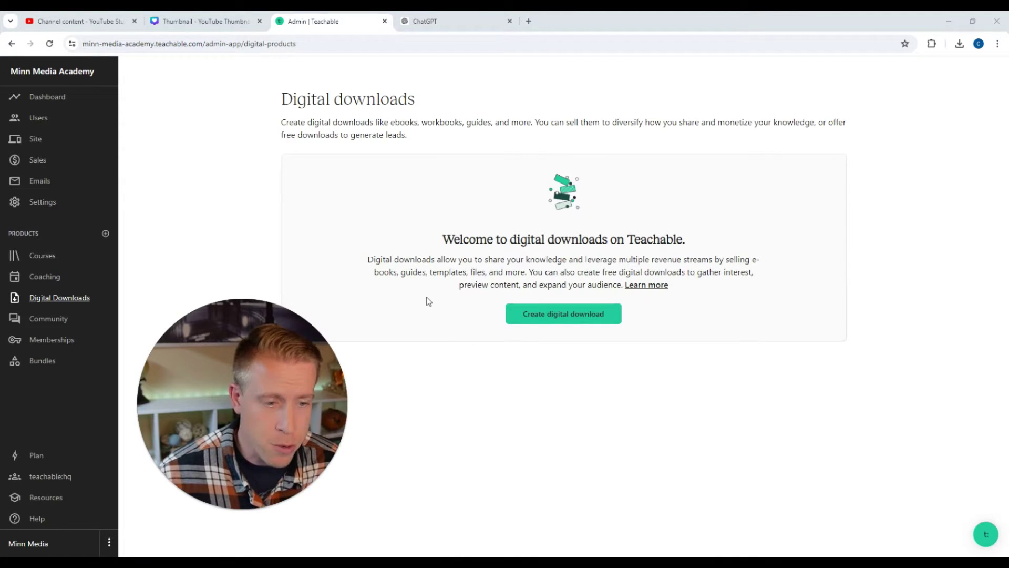
click(567, 314)
text(How to YouTube)
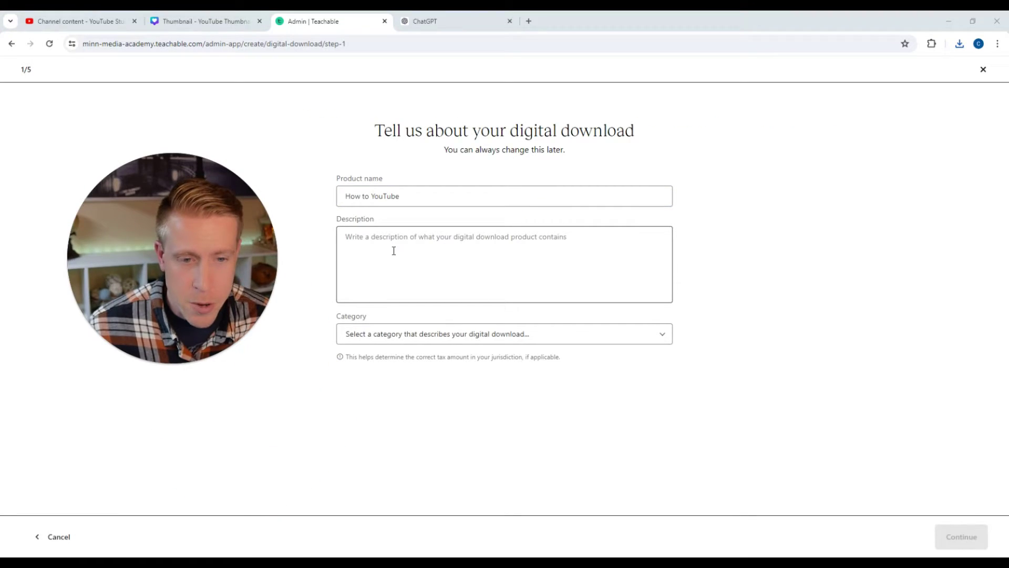
click(393, 246)
text(Unlock the full potential of YouTube with "How to Use YouTube: A Beginner's Guide." This comprehensive eBook is designed to take you from a novice to a confident user, whether you're looking to watch videos, create engaging content, or grow your own channel.)
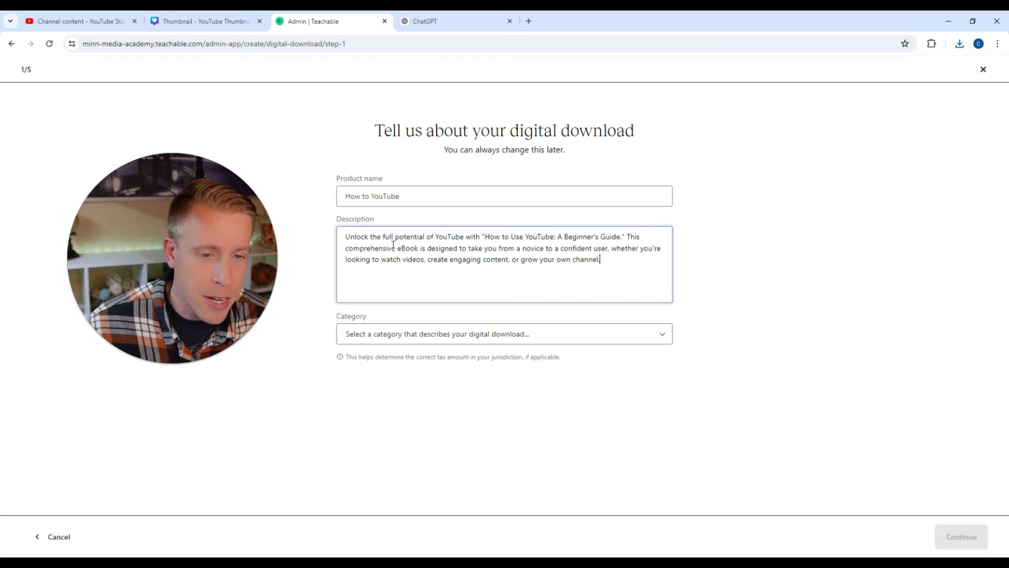
click(738, 243)
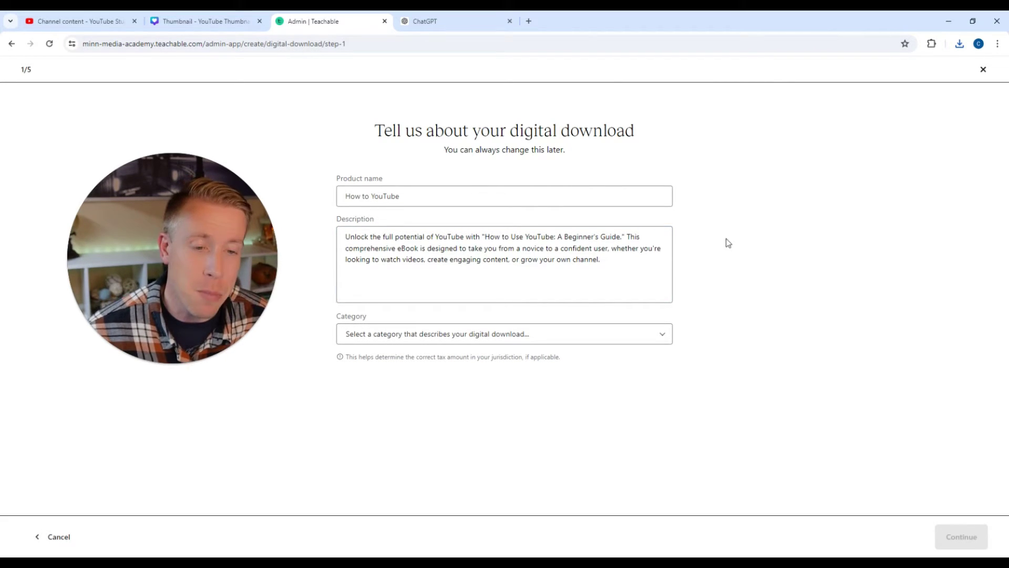
Step: Set the download's category to eBook
click(438, 197)
click(475, 256)
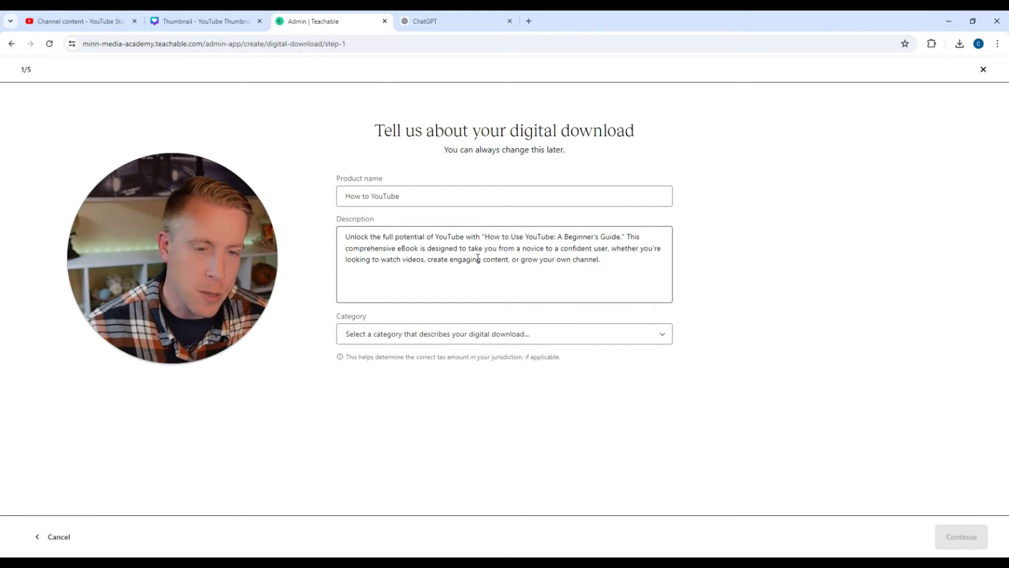
click(520, 335)
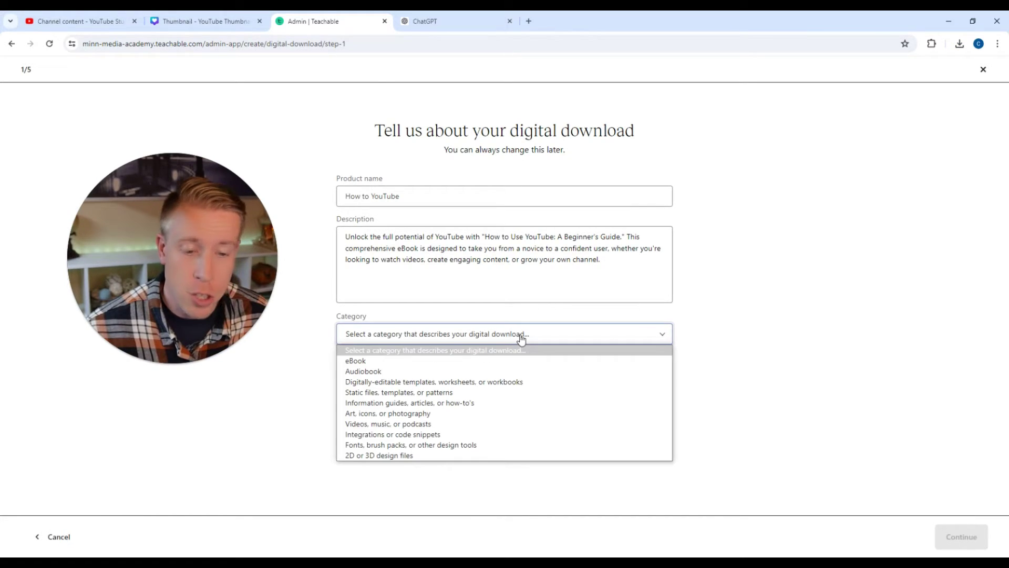
click(424, 362)
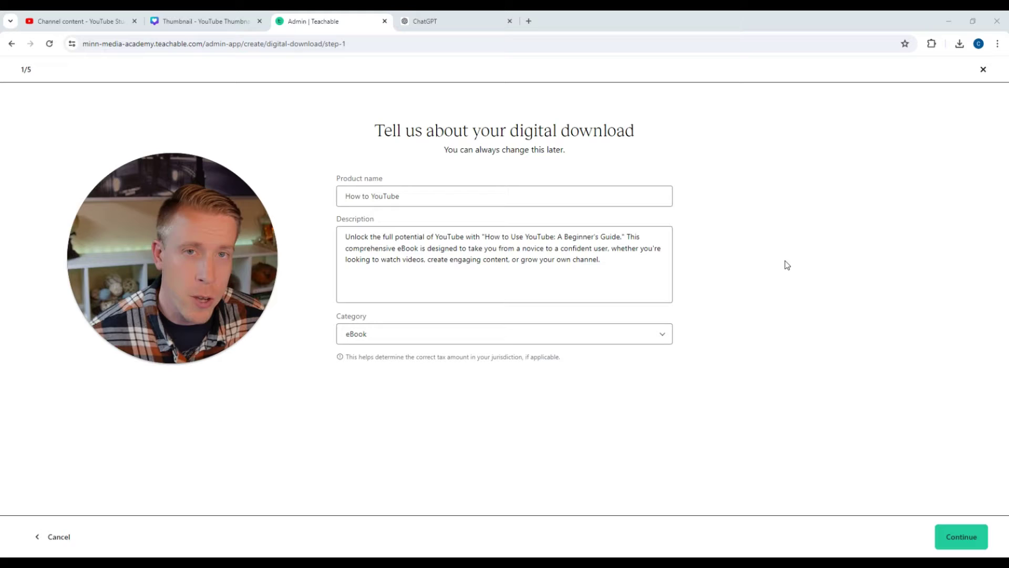
Step: Upload the DALL·E YouTube logo image as the download's thumbnail and proceed to Set a price
click(954, 538)
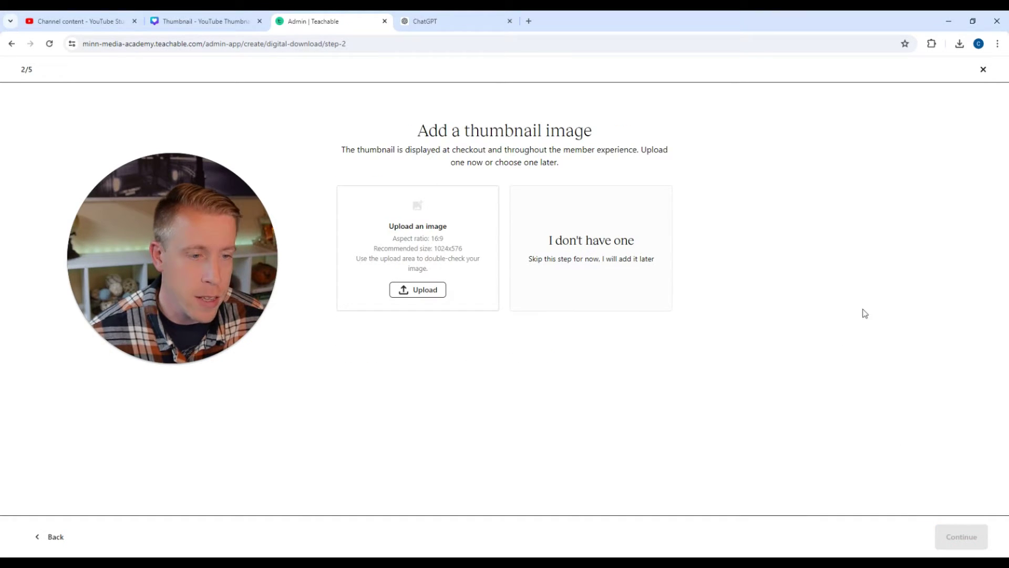
click(428, 292)
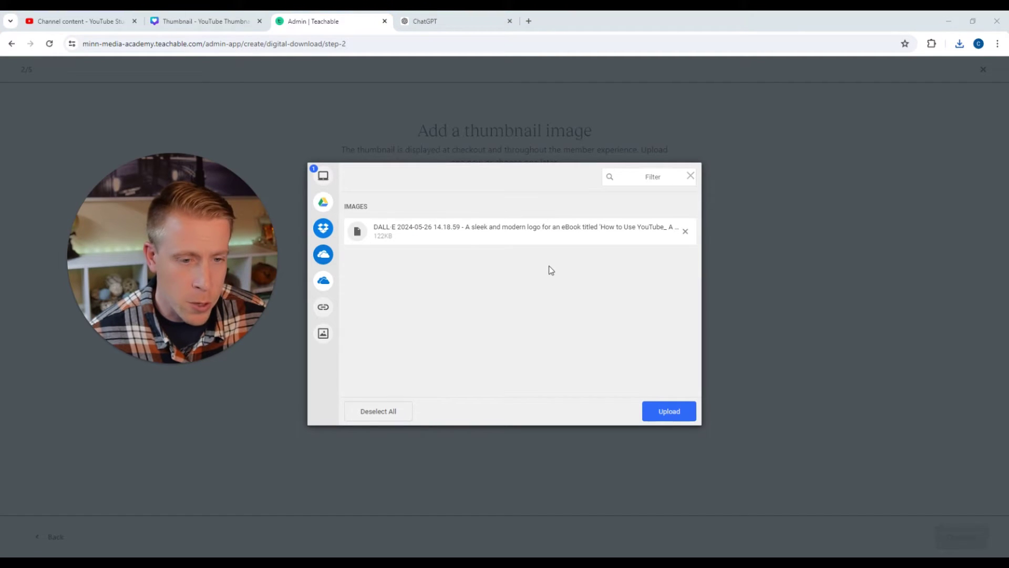
click(667, 415)
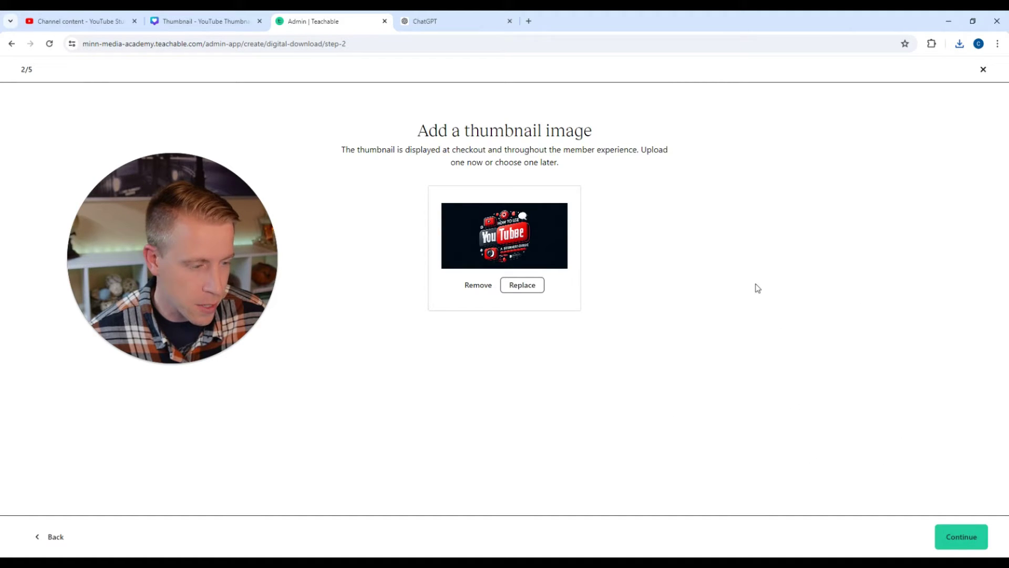
click(969, 541)
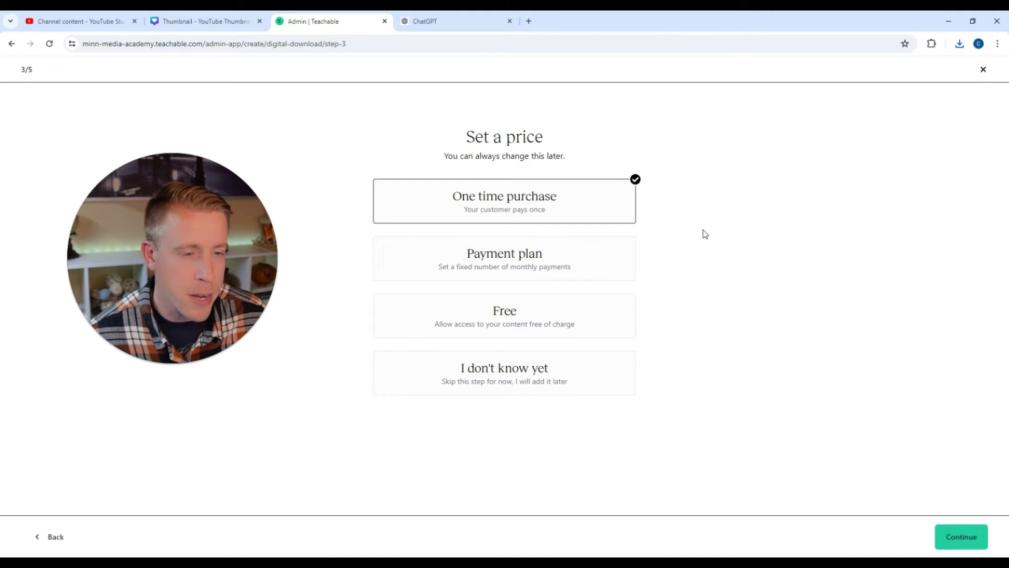
click(481, 22)
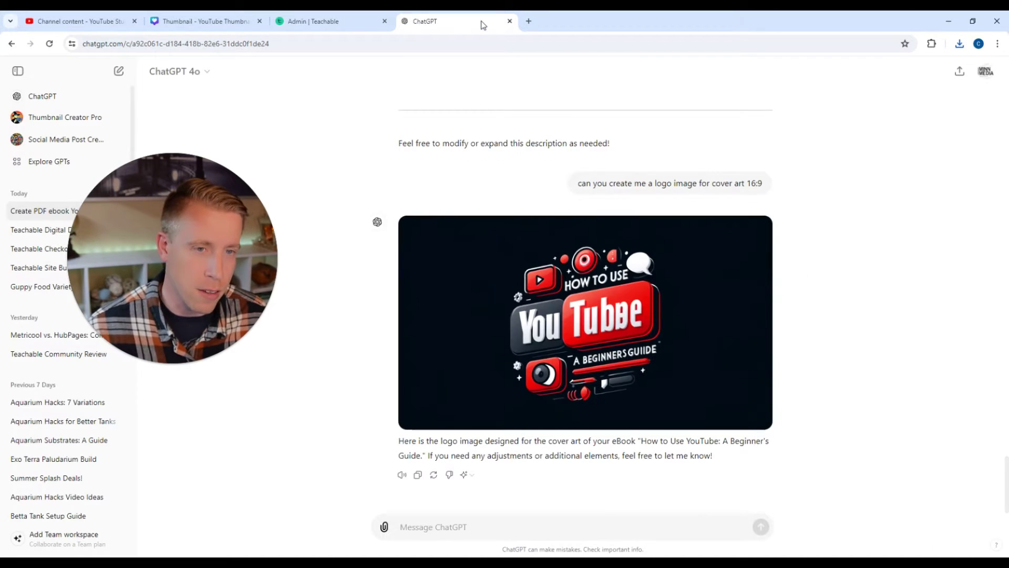
mouse_move(677, 311)
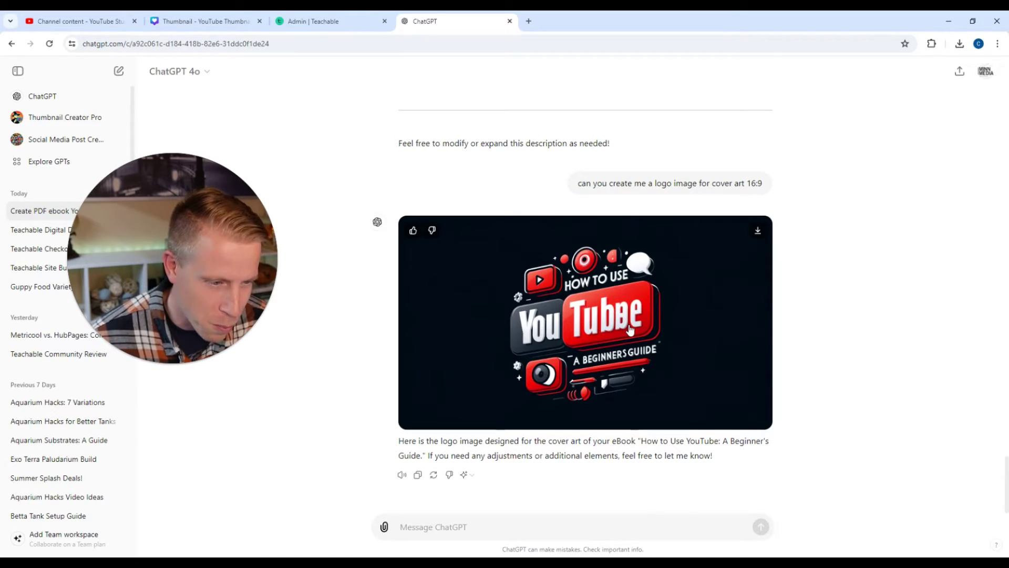
key(ctrl+shift+Tab)
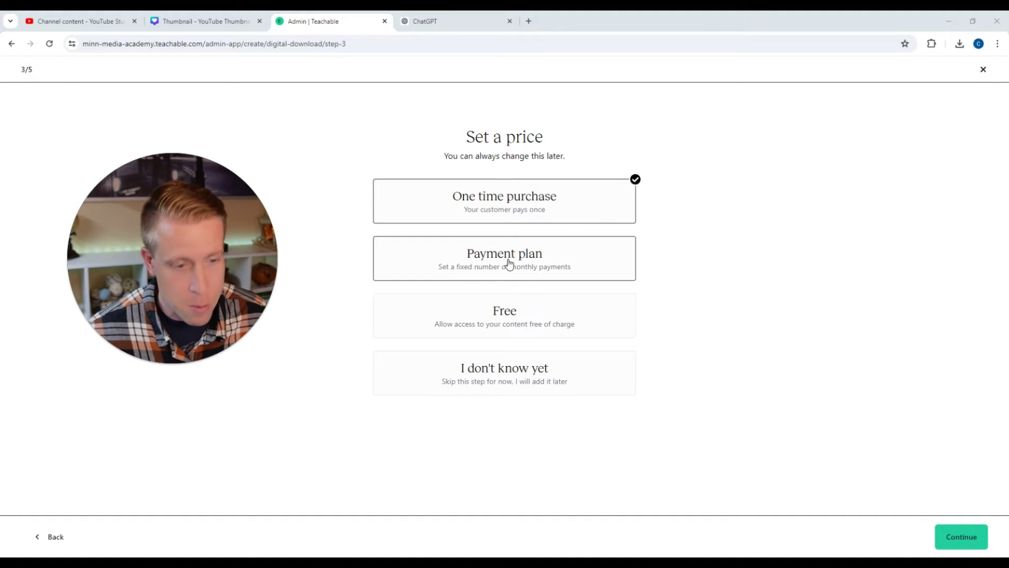
Step: Choose a one-time purchase and enter a price of 2000 USD
click(959, 537)
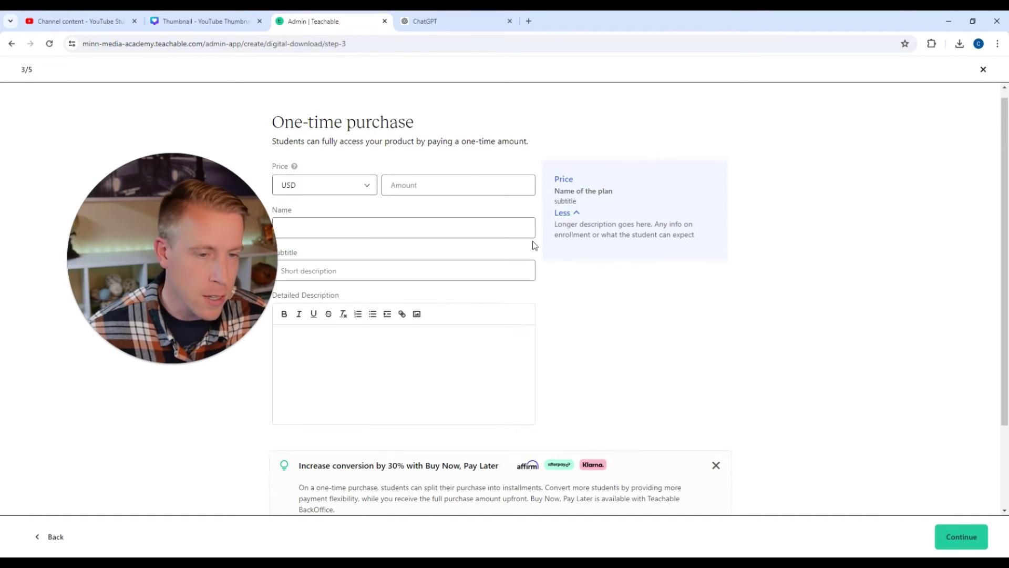
click(421, 186)
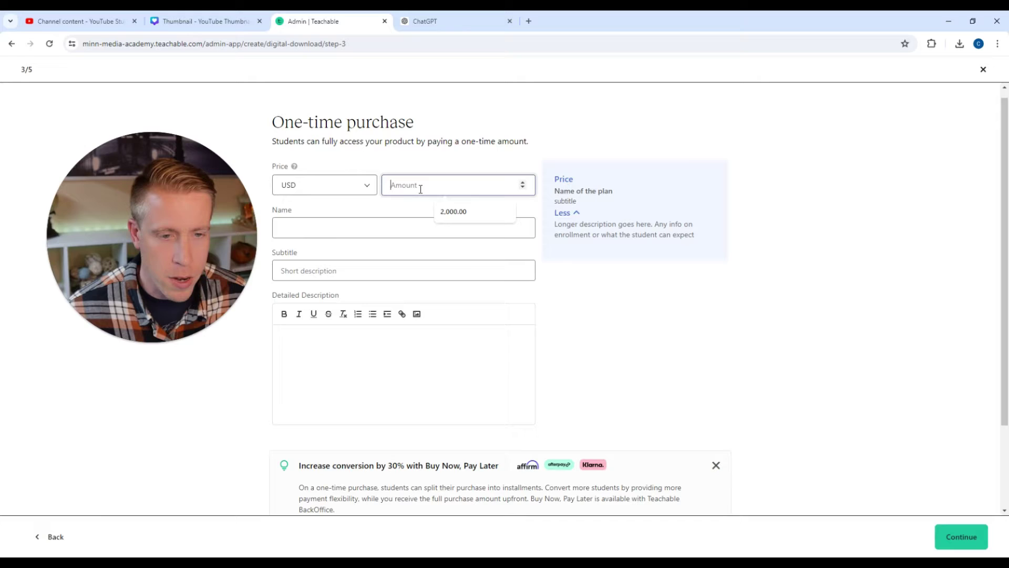
key(Escape)
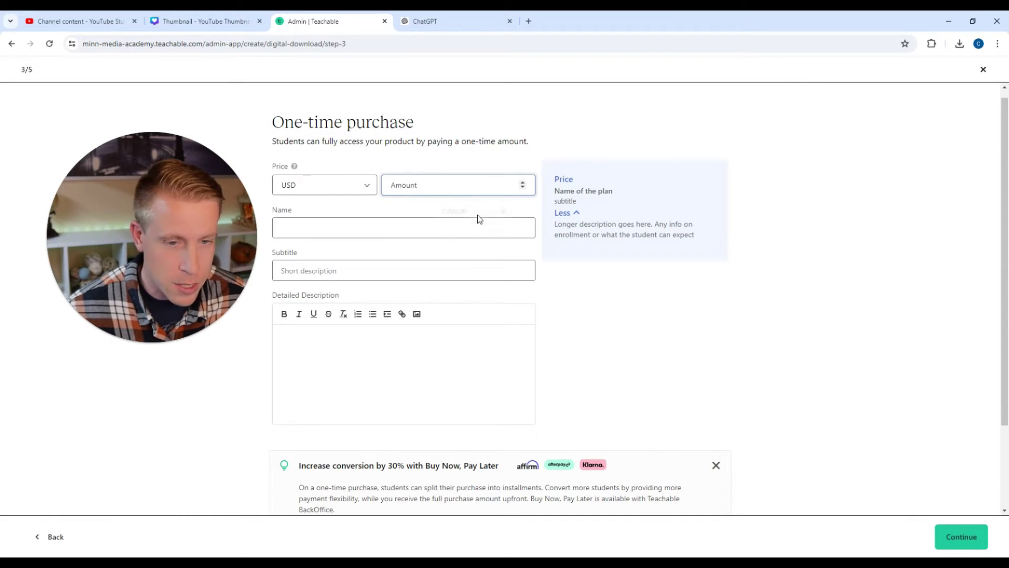
click(403, 187)
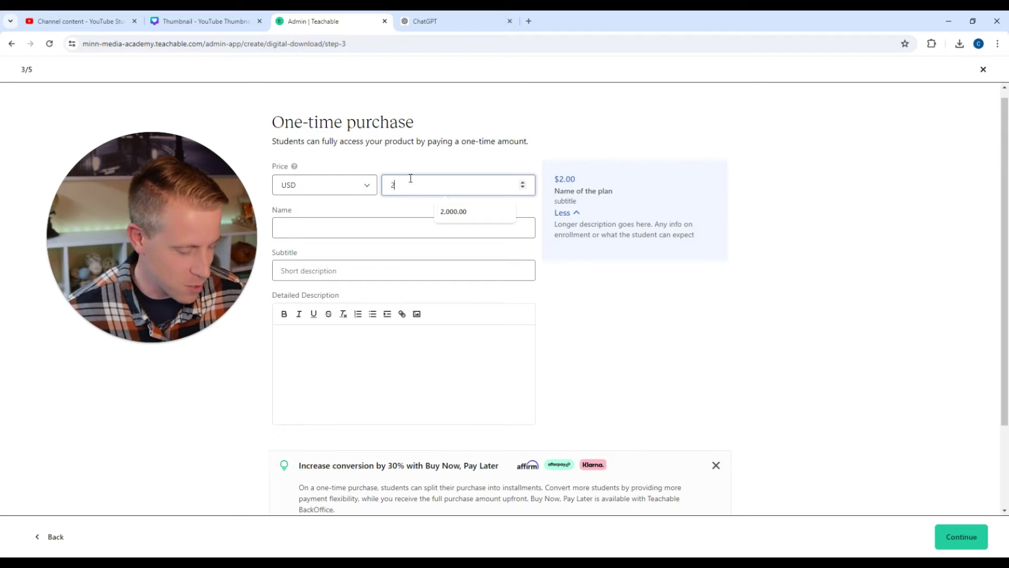
text(000)
Step: Name the price plan 'Minn Media' with the subtitle 'YouTube like a Pro'
click(379, 224)
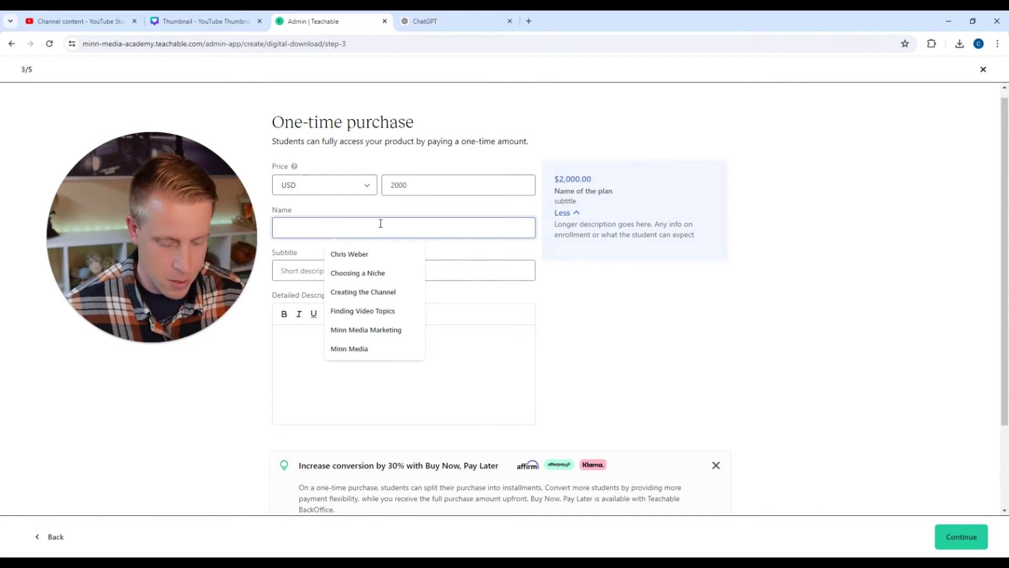
text(Minn Media)
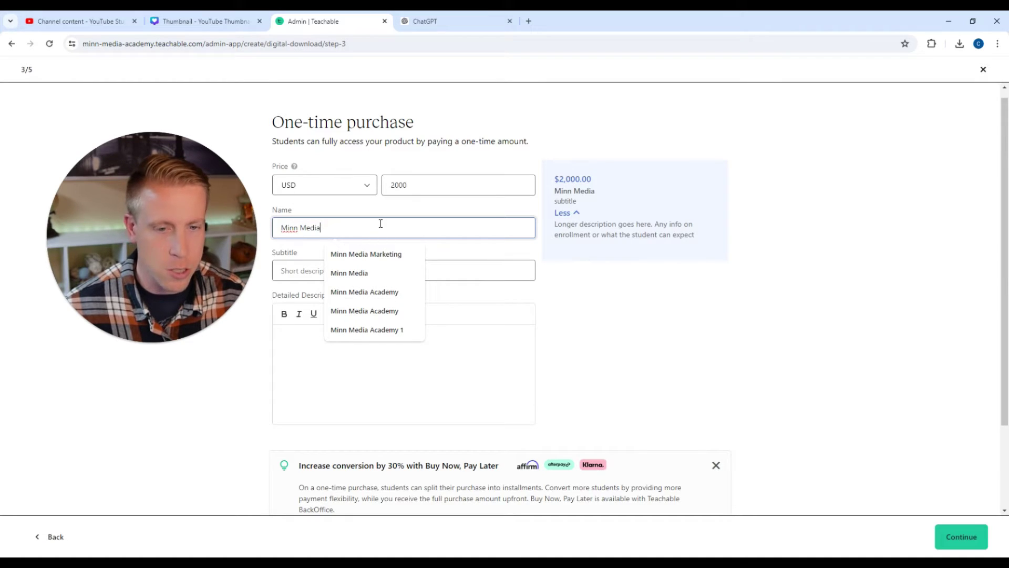
key(Tab)
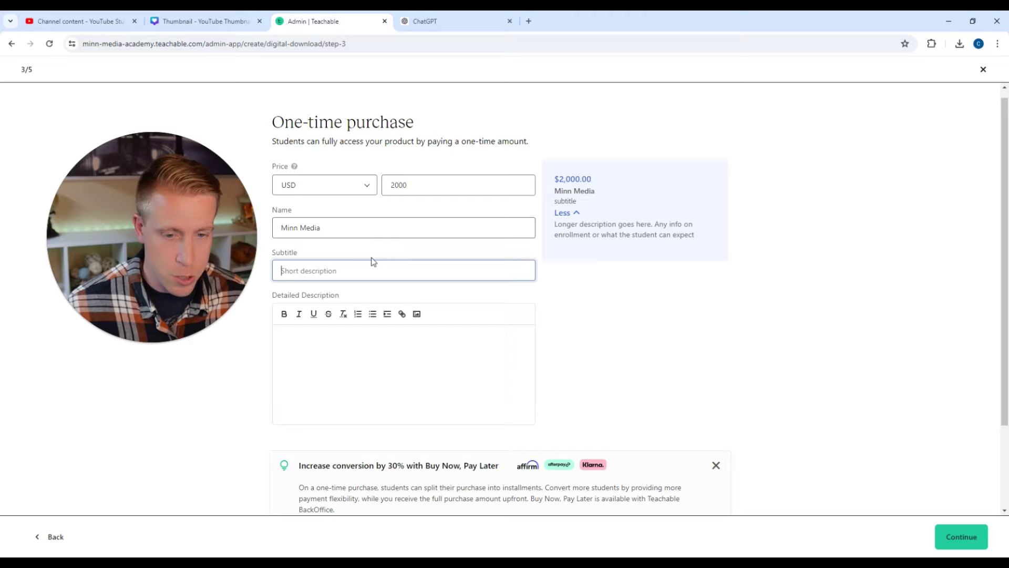
text(short)
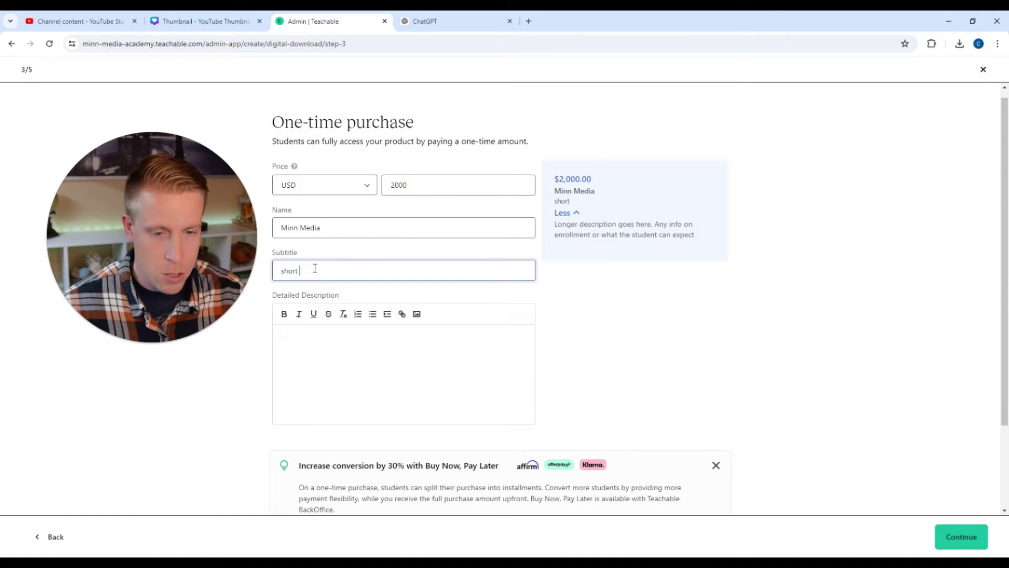
key(BackSpace)
key(BackSpace)
key(BackSpace)
text(sho)
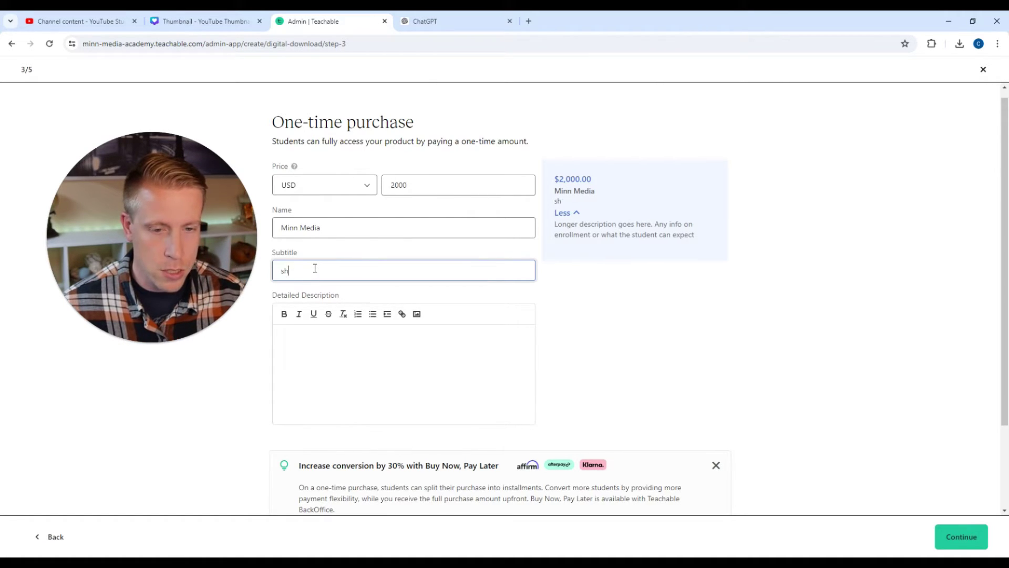
key(BackSpace)
key(BackSpace)
text(you)
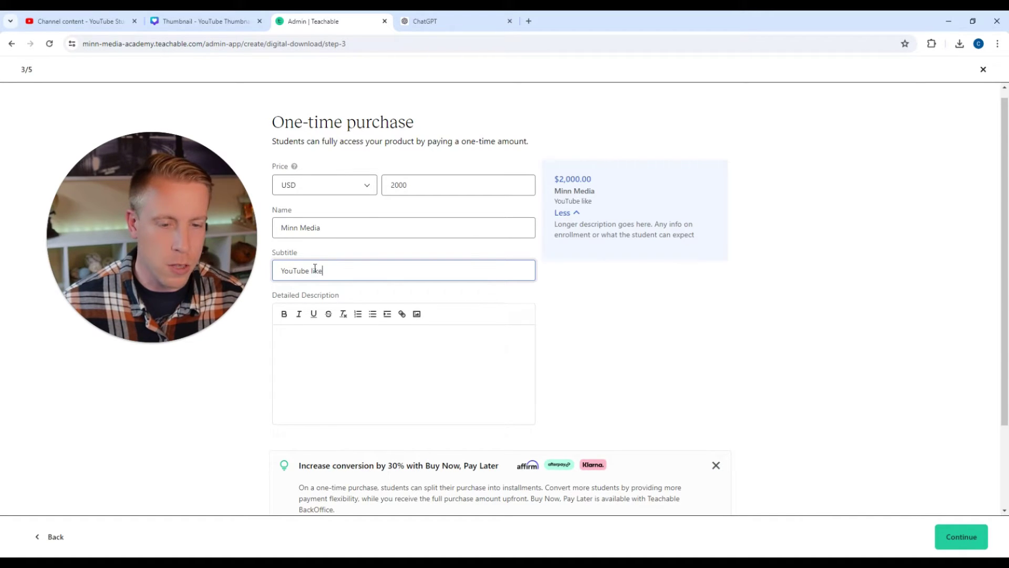
text(Tube like a Pro)
key(Tab)
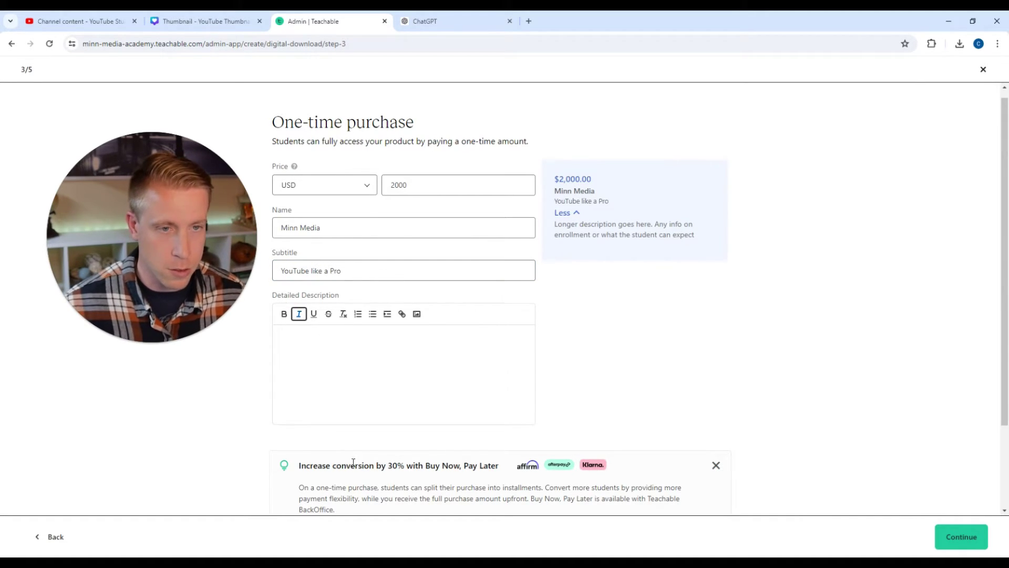
Step: Select ChatGPT's closing paragraph beginning 'Packed with practical tips' for the description
click(442, 19)
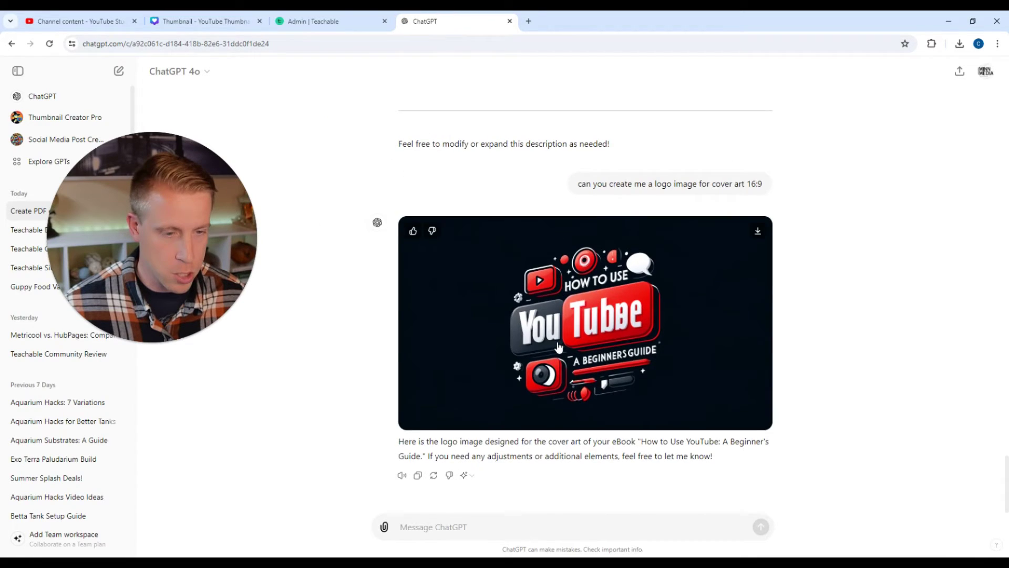
scroll(653, 294, up, 4)
drag(654, 296, 403, 267)
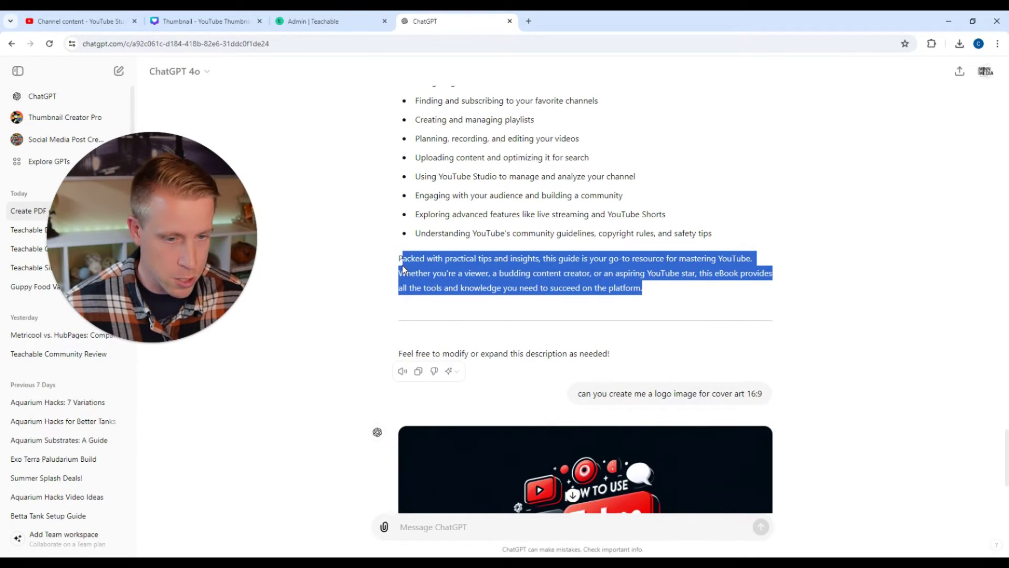
key(ctrl+shift+Tab)
Step: Paste the ChatGPT paragraph as the detailed description and continue to the Add your content step
text(Packed with practical tips and insights, this guide is your go-to resource for mastering YouTube. Whether you're a viewer, a budding content creator, or an aspiring YouTube star, this eBook provides all the tools and knowledge you need to succeed on the platform.)
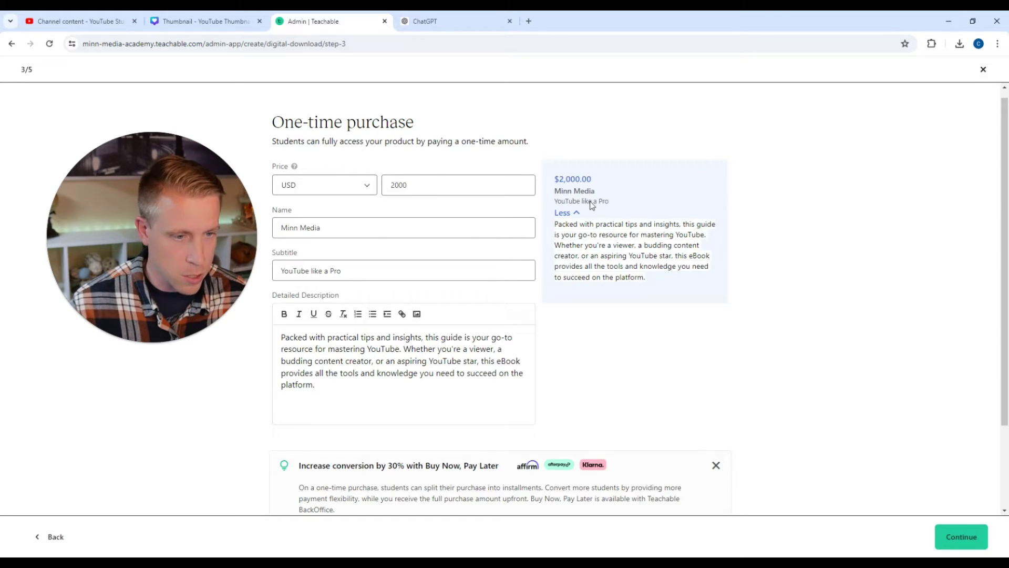
scroll(606, 265, down, 2)
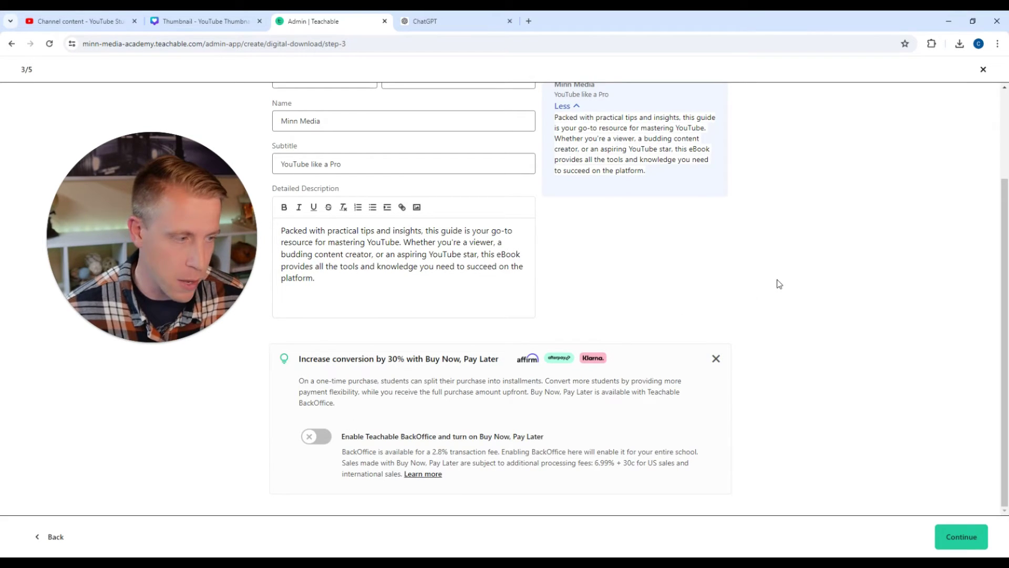
scroll(635, 288, up, 1)
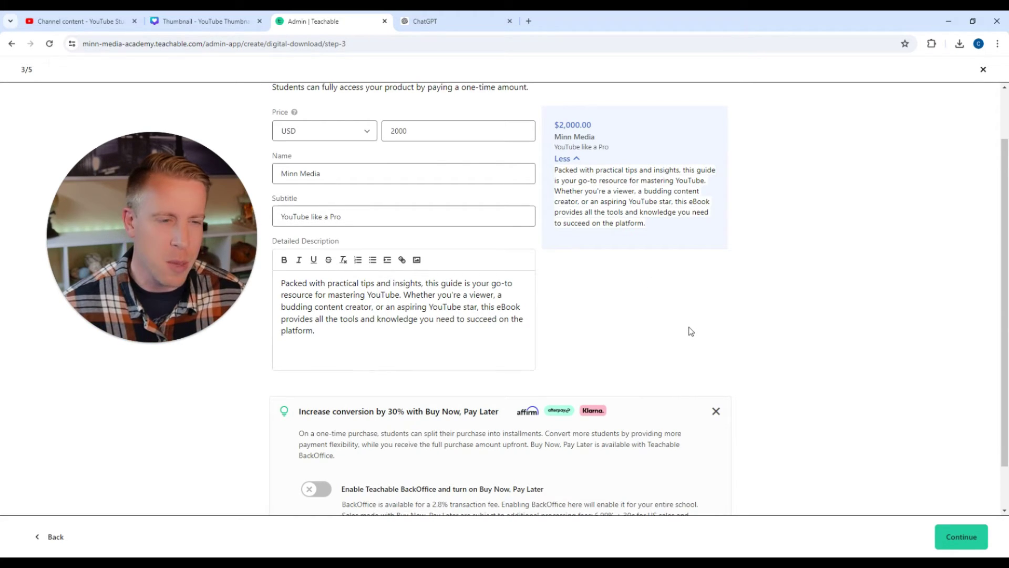
scroll(693, 336, down, 1)
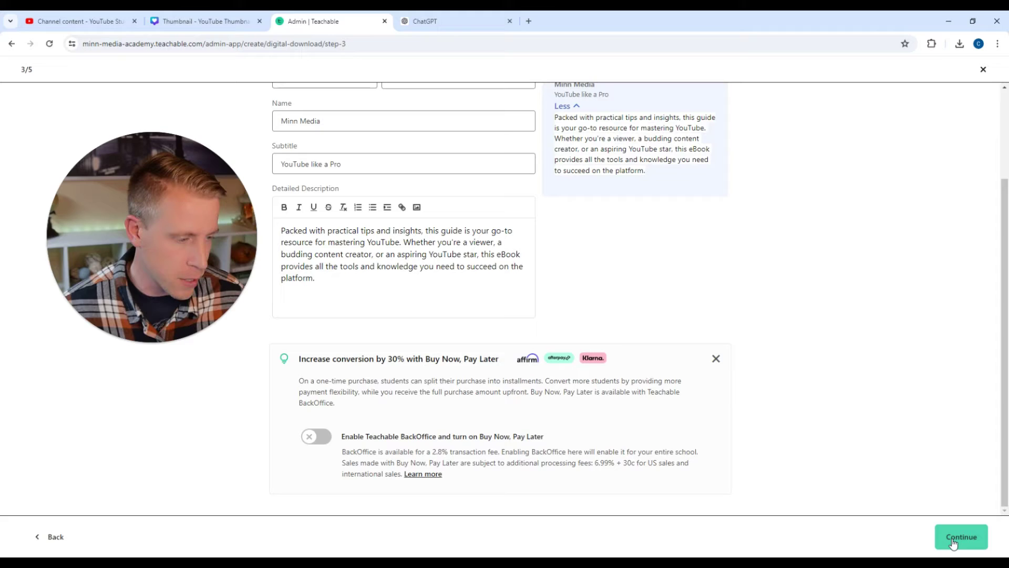
click(962, 537)
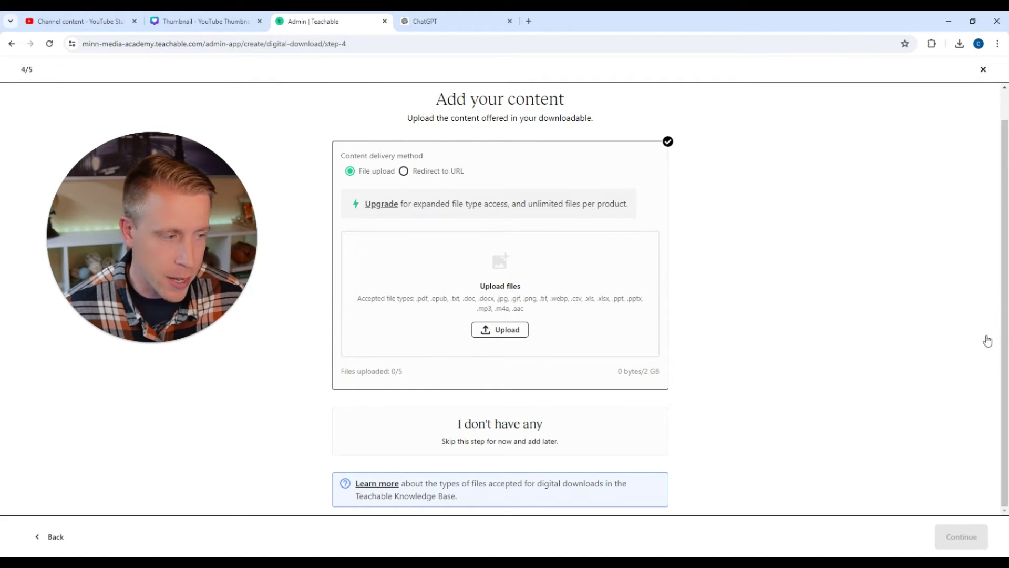
Step: Upload How_to_Use_YouTube_A_Beginners_Guide.pdf from Downloads as content and continue to review
click(508, 330)
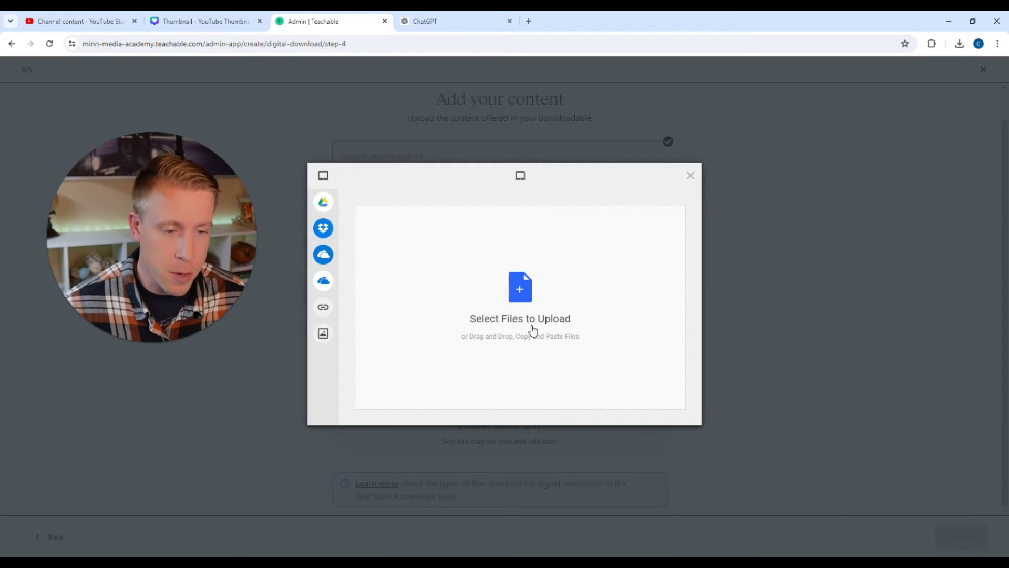
click(528, 331)
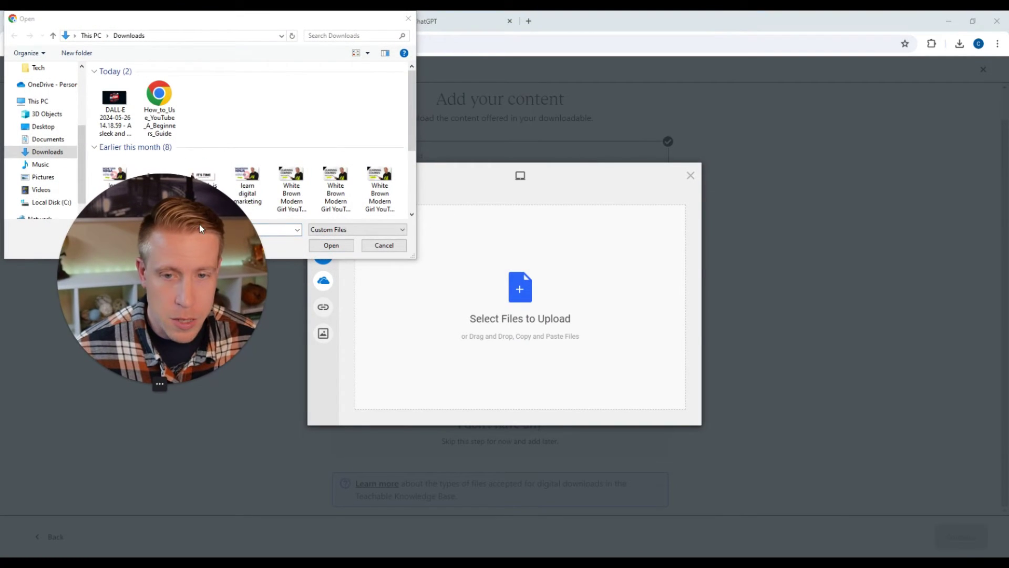
double_click(159, 100)
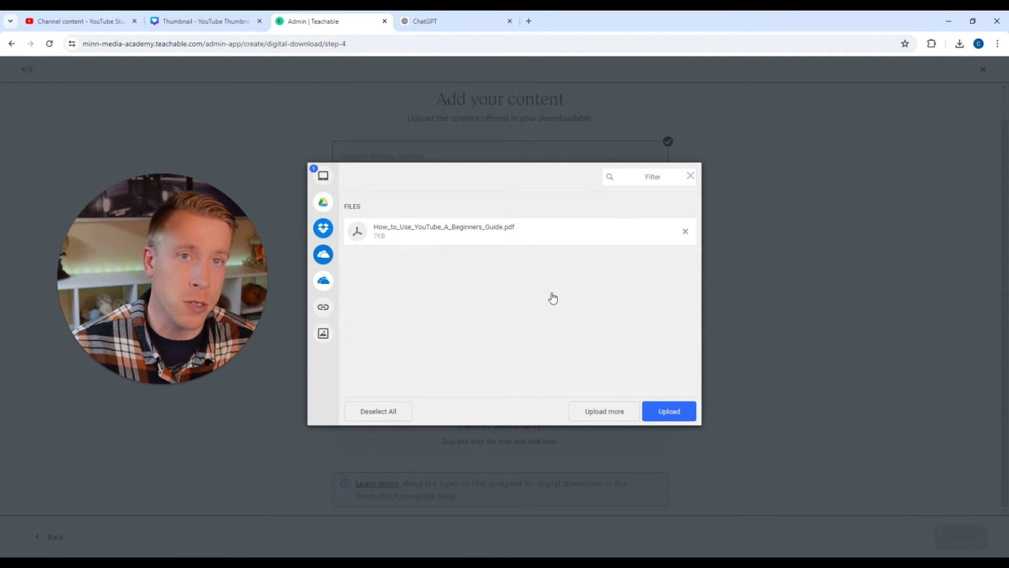
click(678, 415)
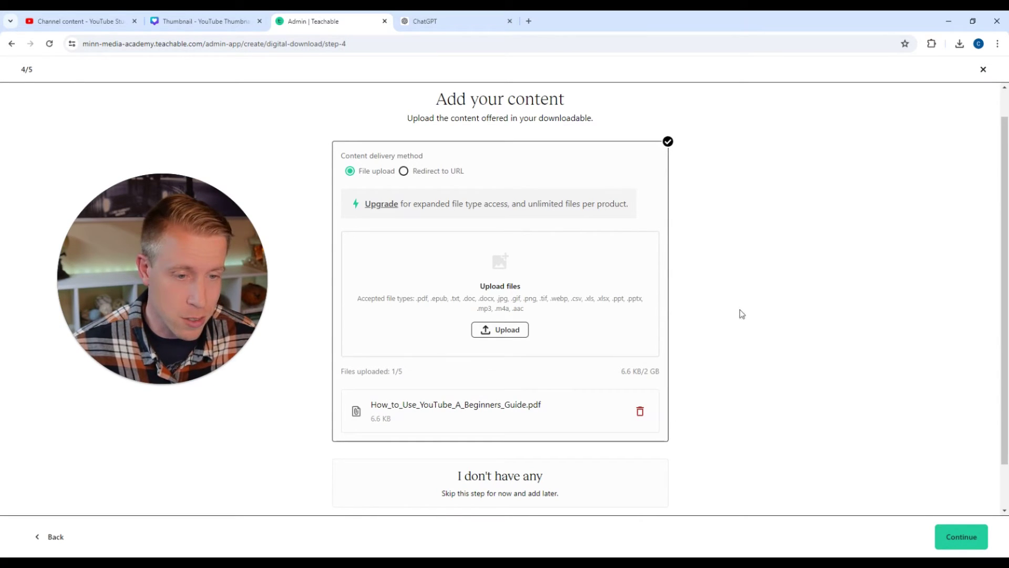
scroll(742, 291, down, 1)
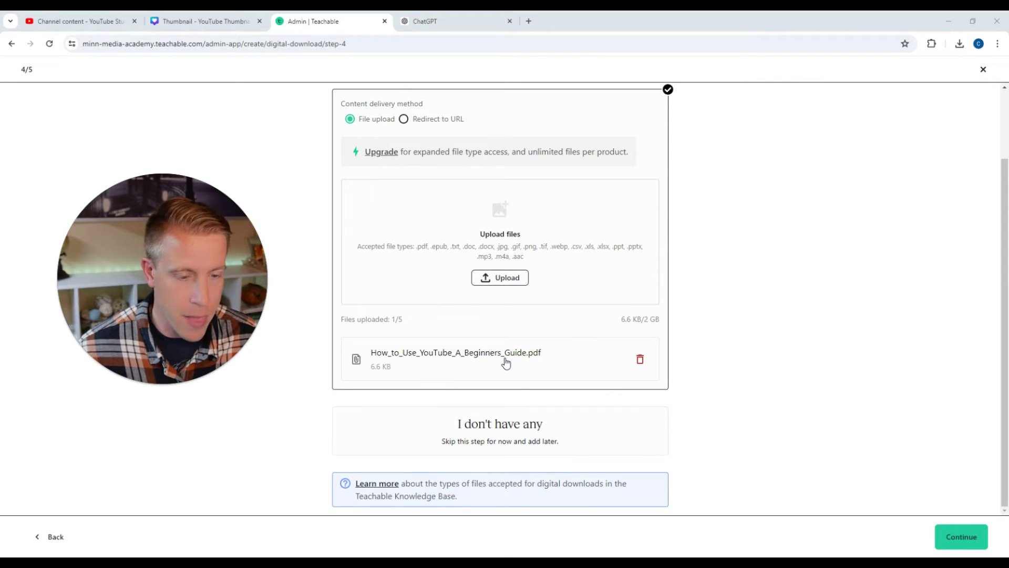
click(953, 538)
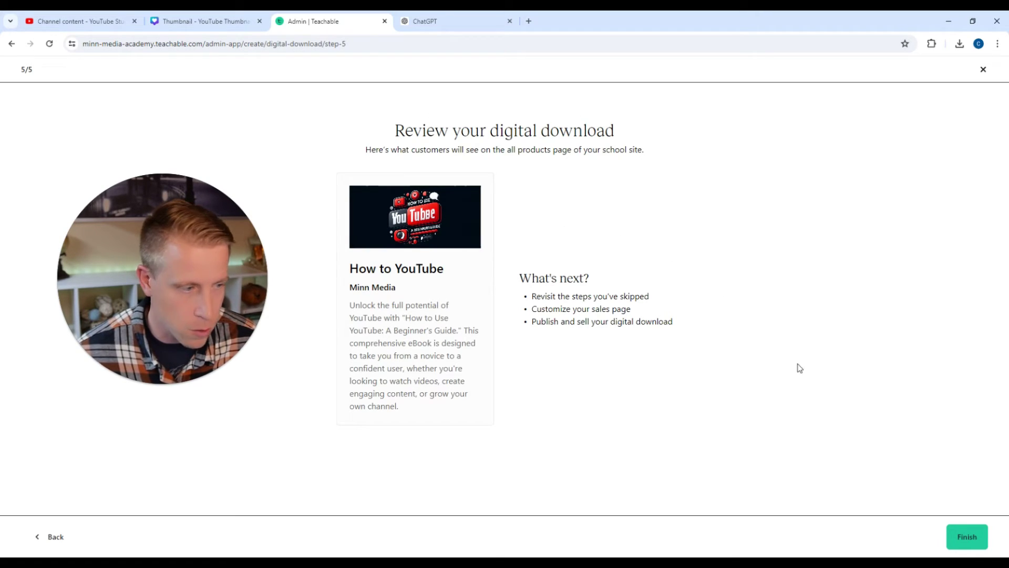
Step: Finish the review so How to YouTube is created, then look over its Published Information page
click(975, 547)
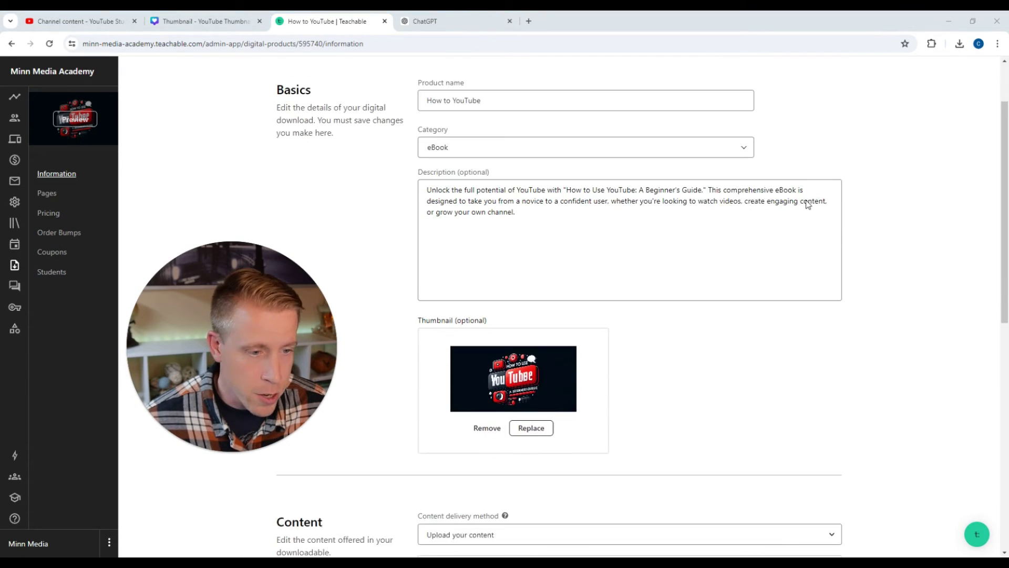
scroll(809, 205, down, 6)
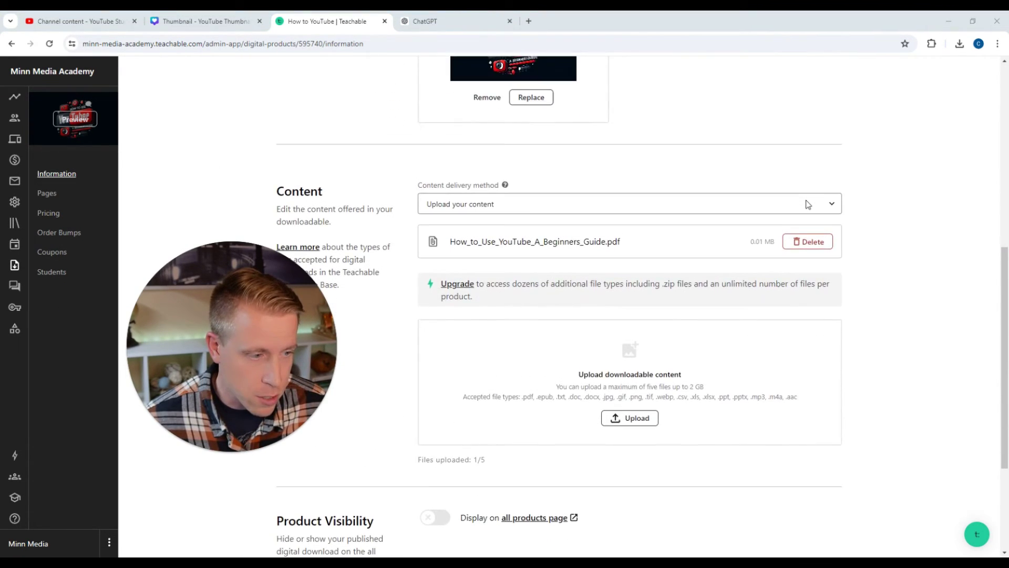
scroll(808, 205, up, 8)
scroll(808, 204, down, 6)
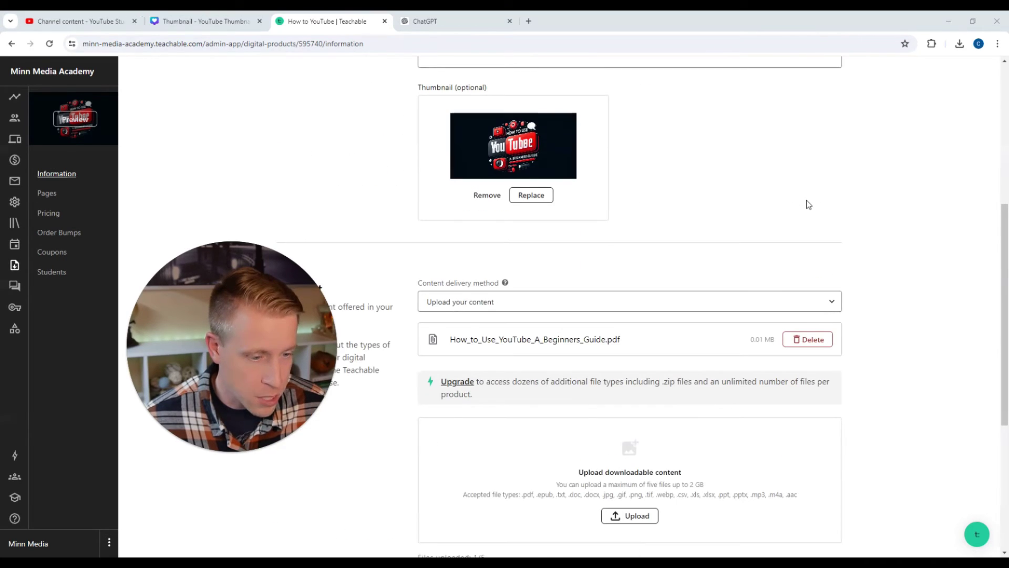
scroll(809, 205, down, 5)
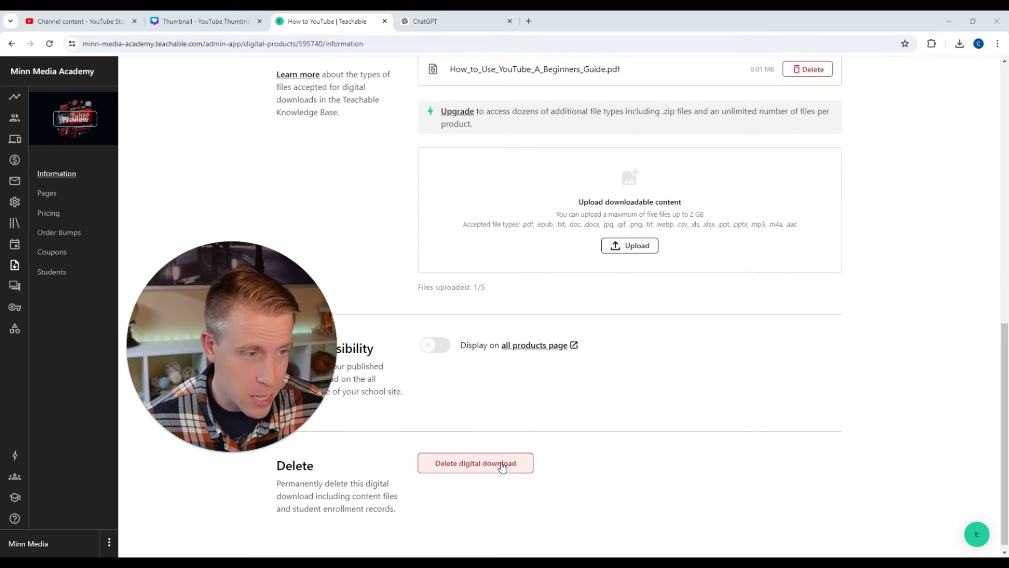
scroll(499, 465, up, 11)
scroll(504, 465, down, 6)
scroll(542, 436, up, 5)
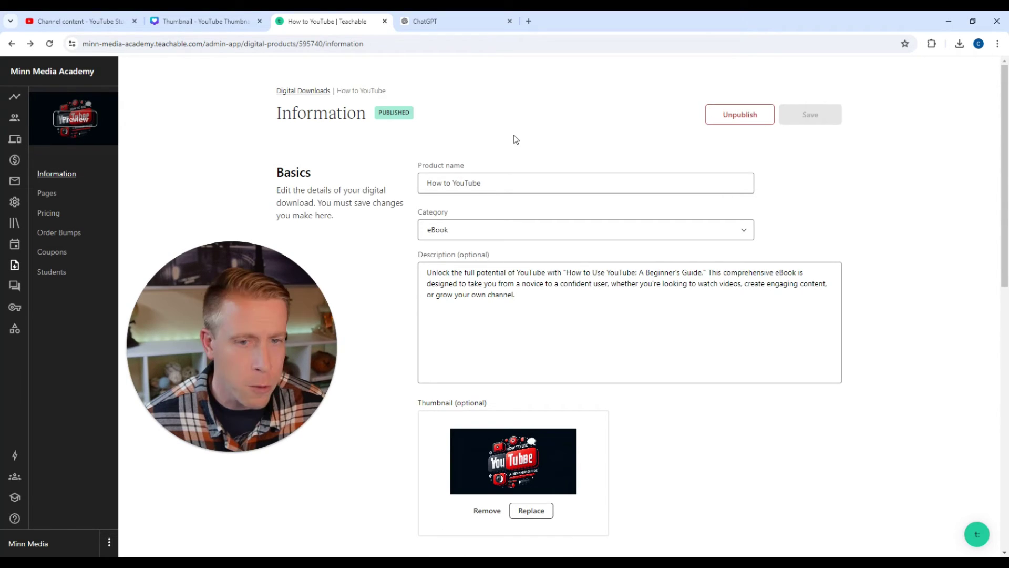
Step: Return to the Digital Downloads list and check the How to YouTube row's actions menu
click(308, 92)
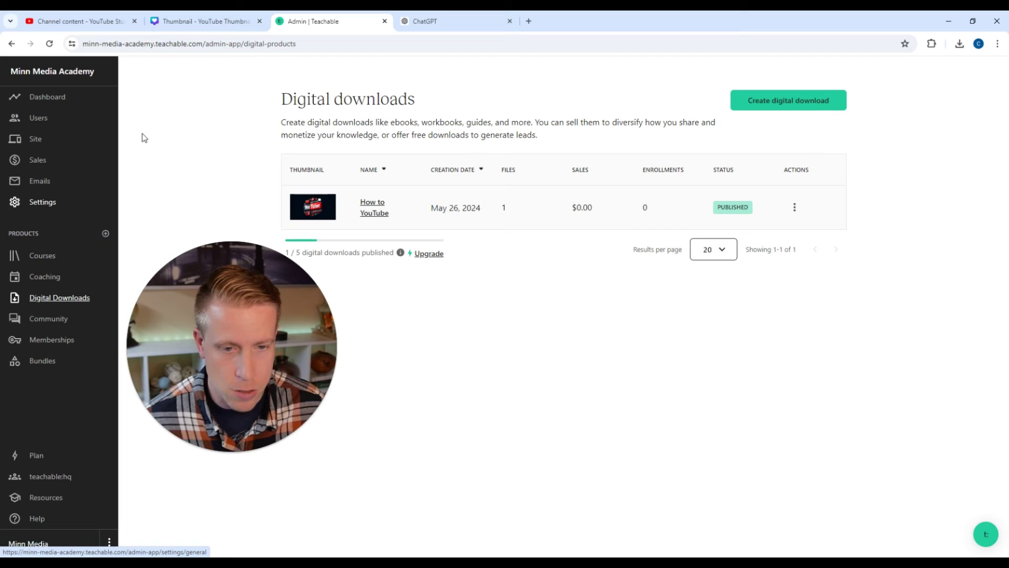
drag(244, 276, 295, 312)
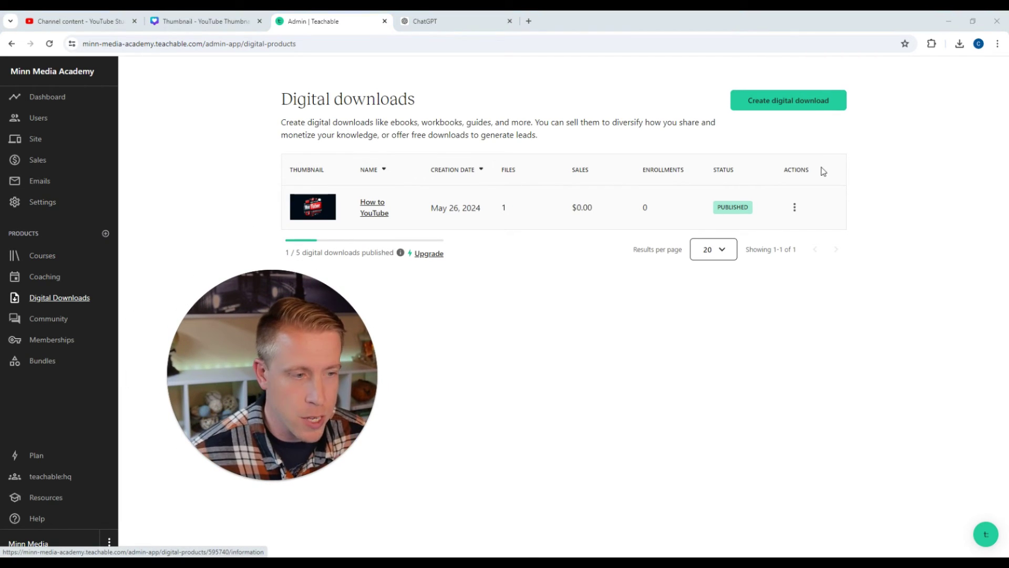
click(796, 210)
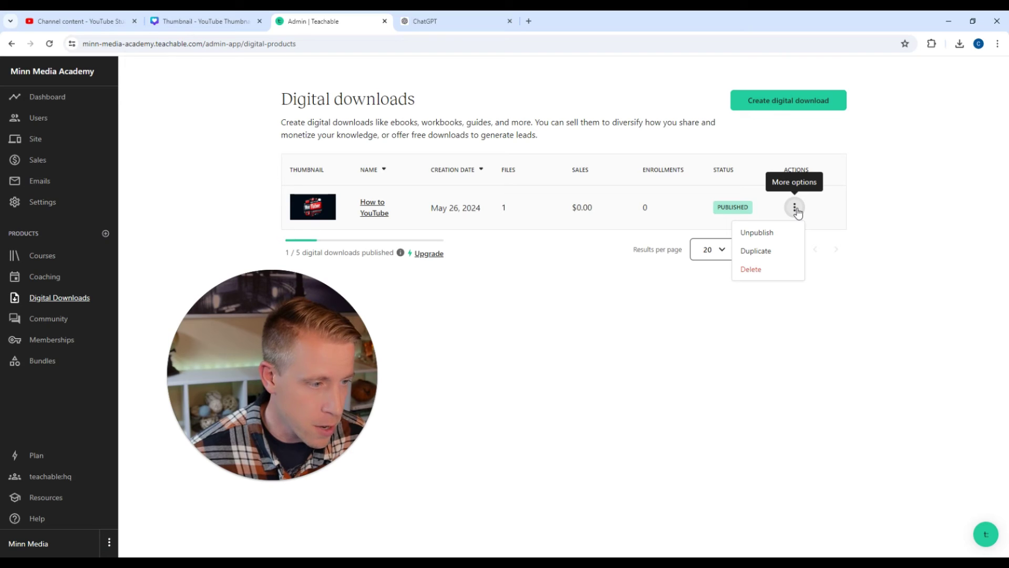
click(574, 338)
Step: Reopen How to YouTube's settings and scroll down to its PDF and all-products display option
click(372, 210)
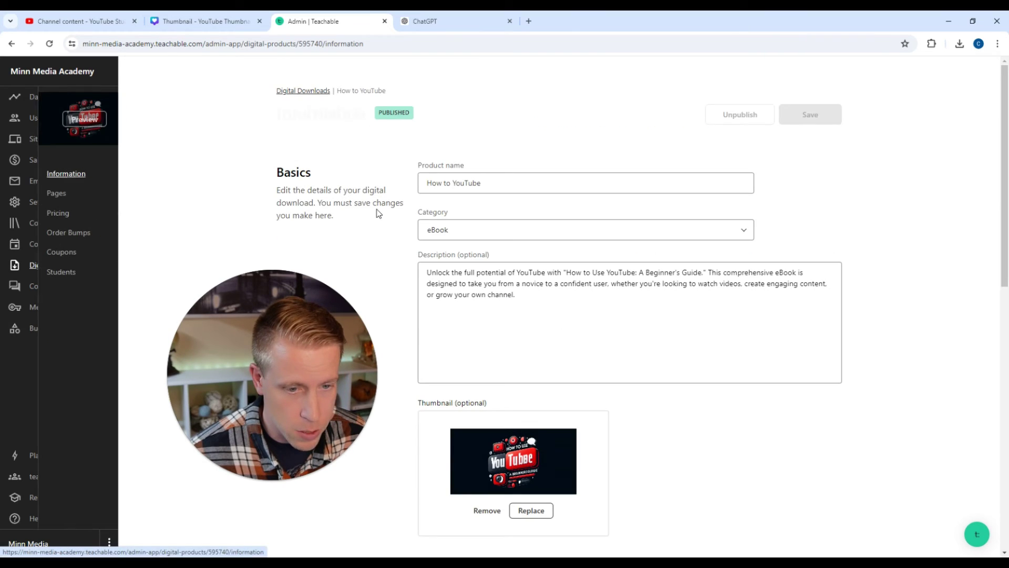
scroll(795, 256, down, 3)
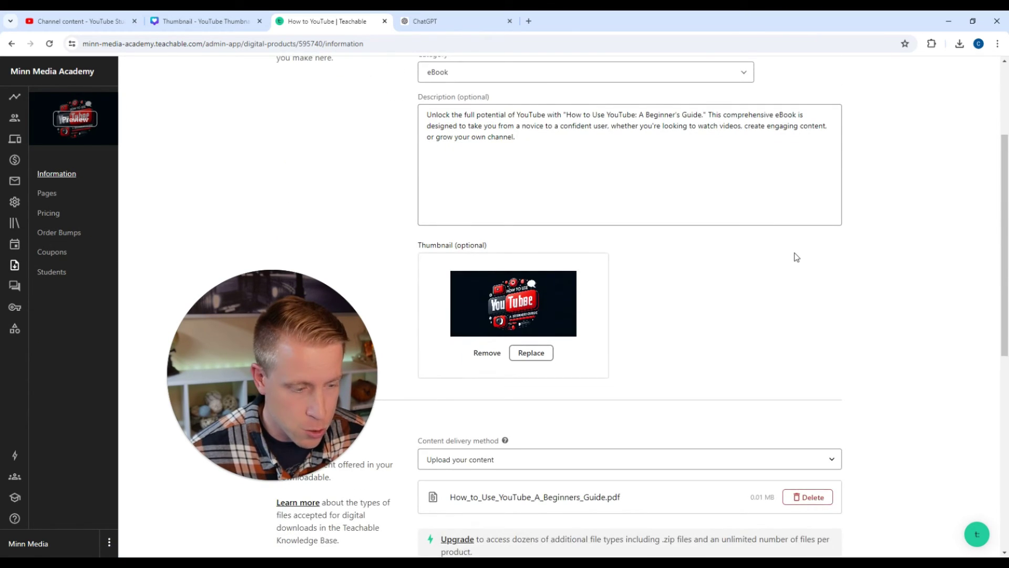
scroll(797, 256, down, 6)
scroll(797, 257, down, 2)
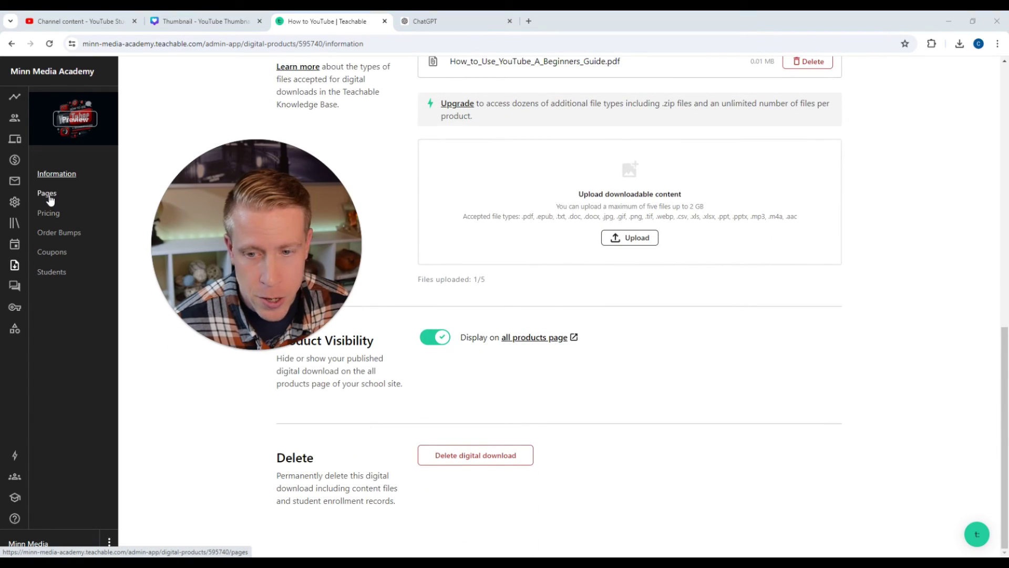
Step: Open the Pages list, preview the template sales page in a new tab, then close the preview
click(47, 193)
drag(210, 252, 224, 435)
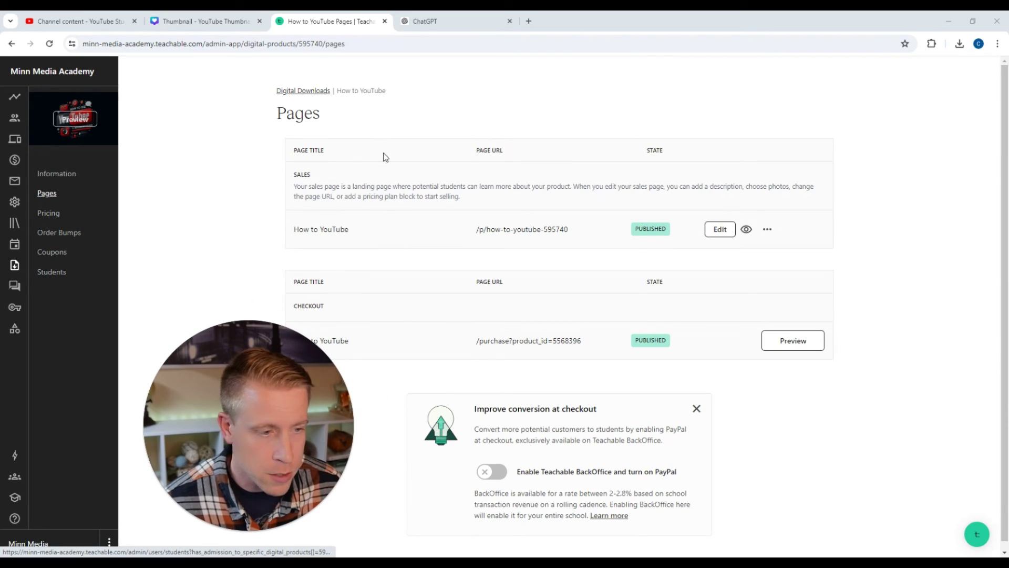
click(747, 229)
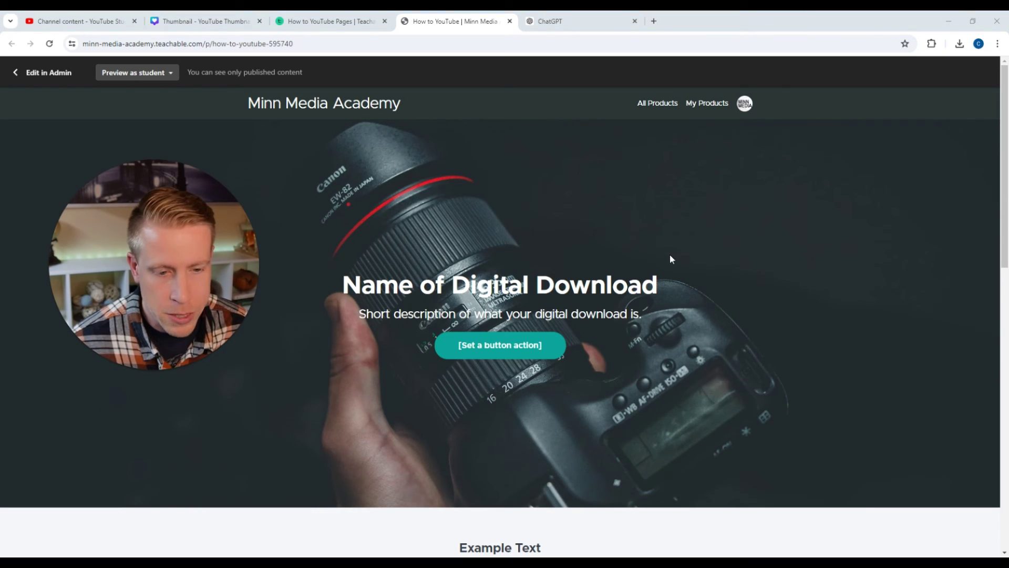
scroll(671, 259, down, 10)
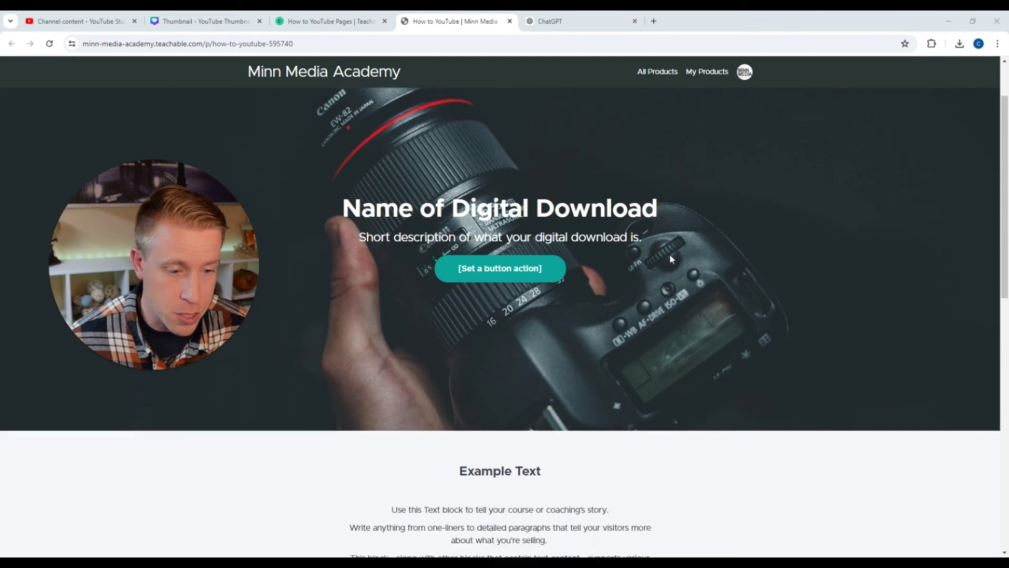
scroll(670, 254, down, 3)
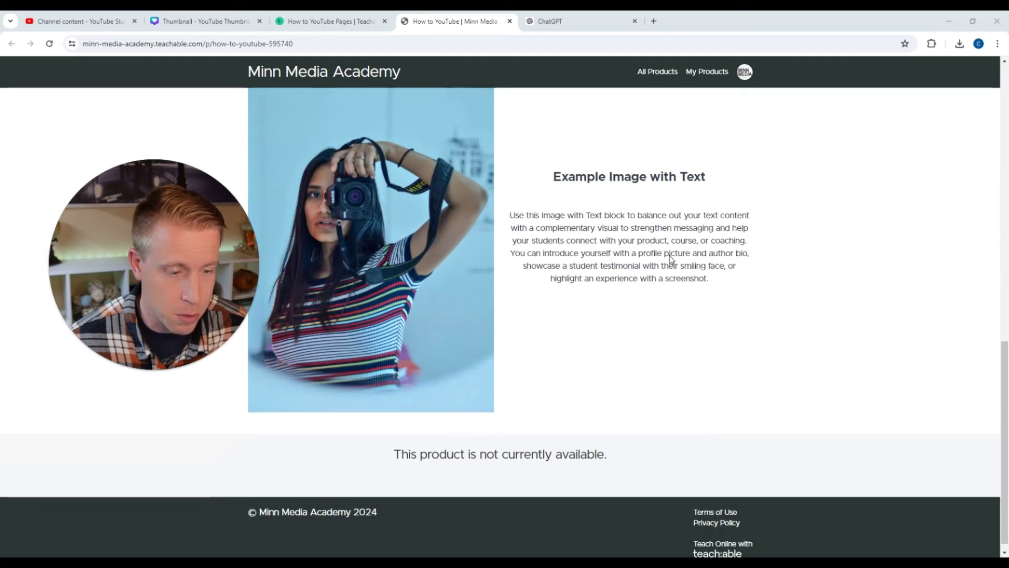
scroll(670, 254, up, 7)
scroll(669, 255, up, 5)
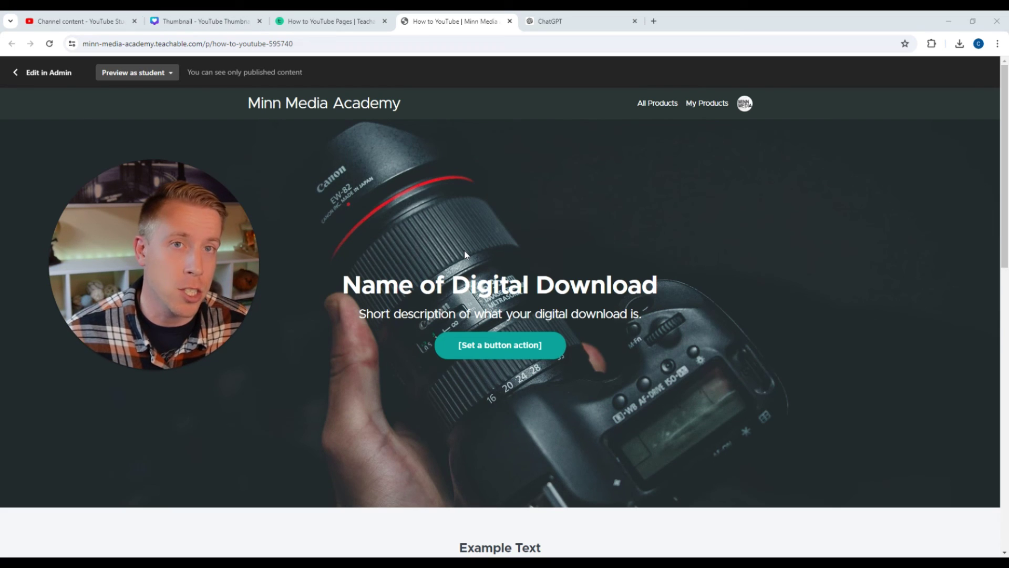
key(ctrl+w)
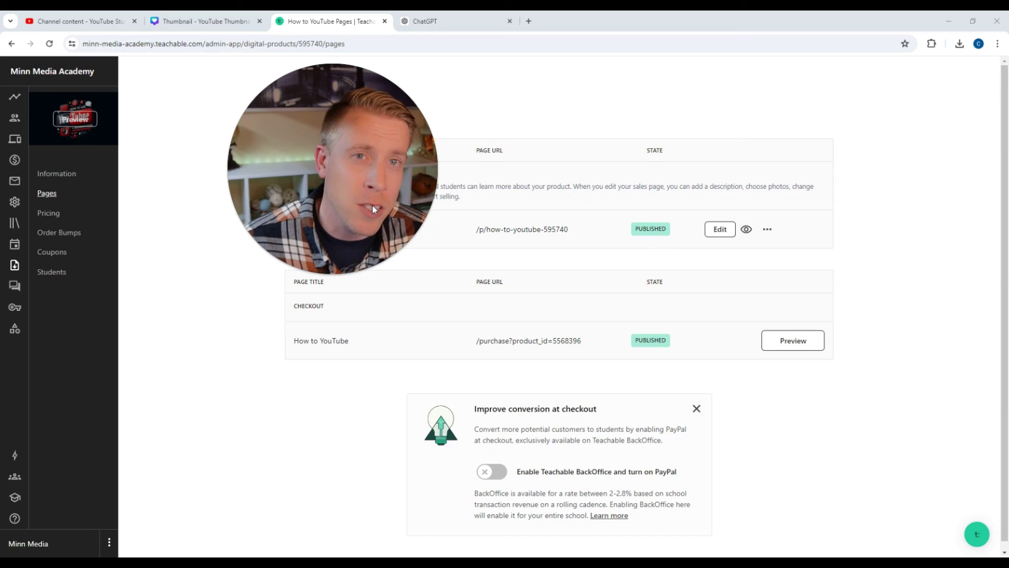